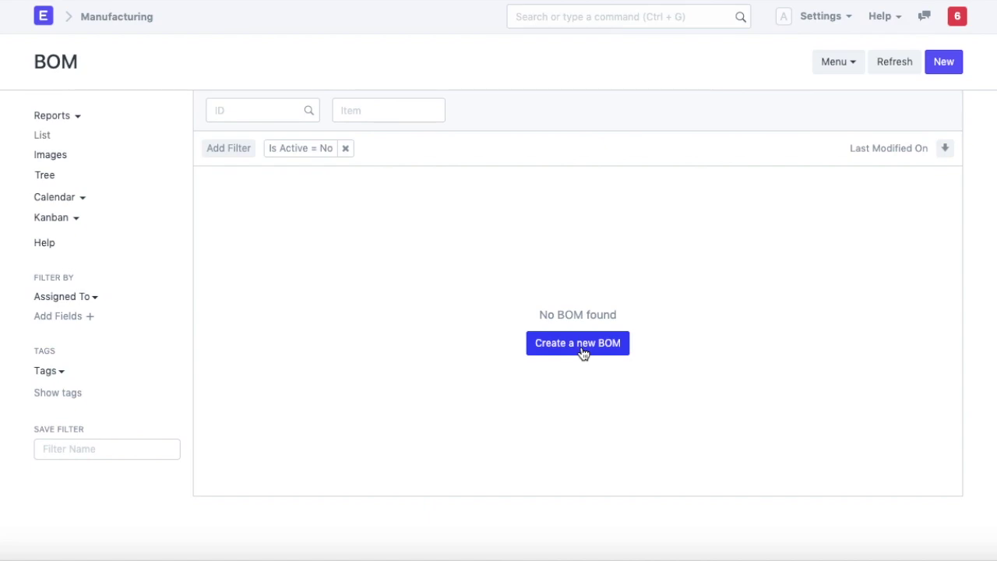
- Create a new BOM with PCB as the item to be manufactured
{"action": "left_click", "coordinate": [583, 349]}
{"action": "left_click", "coordinate": [296, 135]}
{"action": "type", "text": "pcb"}
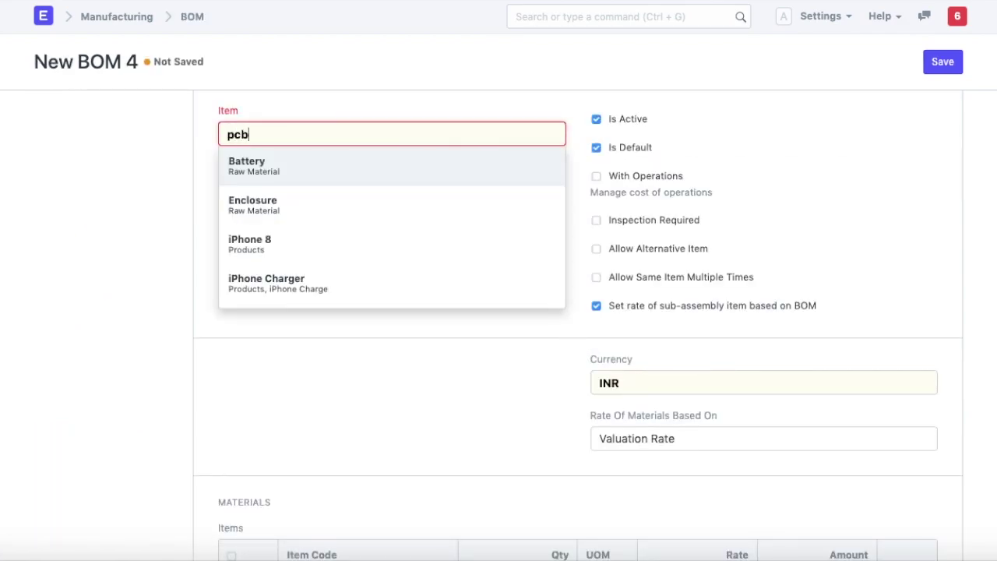
{"action": "key", "text": "Return"}
{"action": "scroll", "coordinate": [295, 218], "scroll_direction": "down", "scroll_amount": 2}
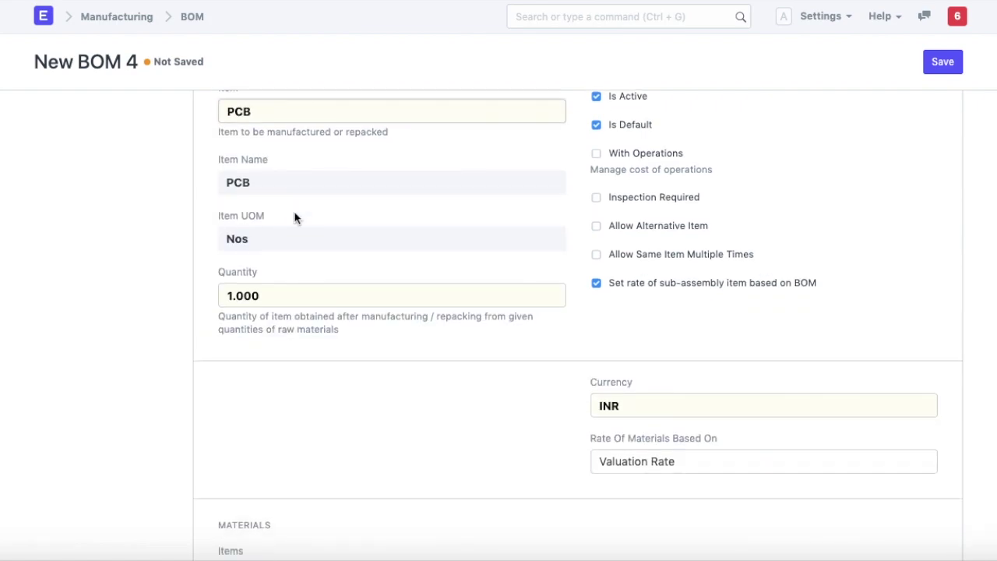
{"action": "scroll", "coordinate": [295, 218], "scroll_direction": "up", "scroll_amount": 2}
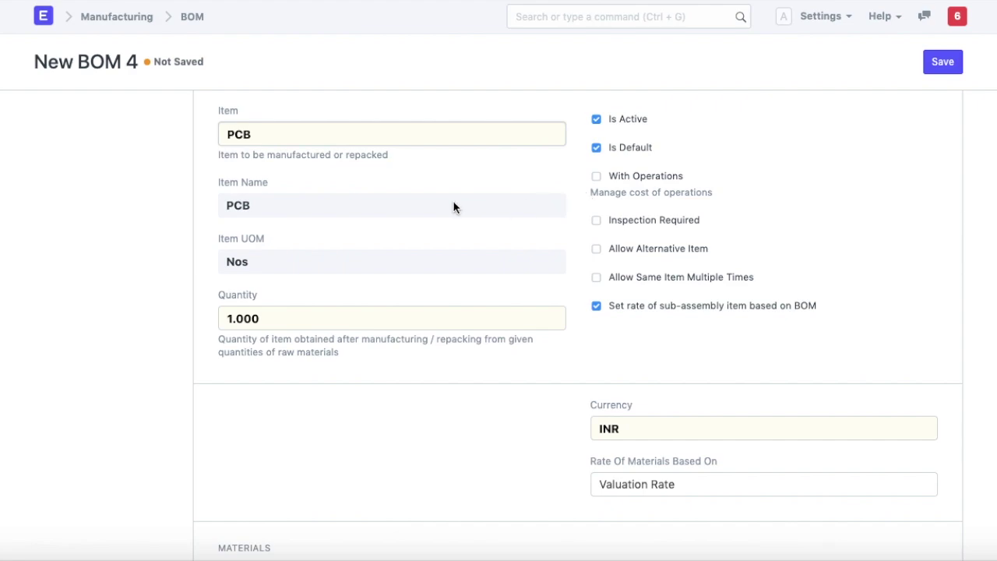
- Add Resistor, Transmitter, Battery and LED to the materials table with quantity 1 each, and delete the blank first row
{"action": "scroll", "coordinate": [454, 208], "scroll_direction": "down", "scroll_amount": 10}
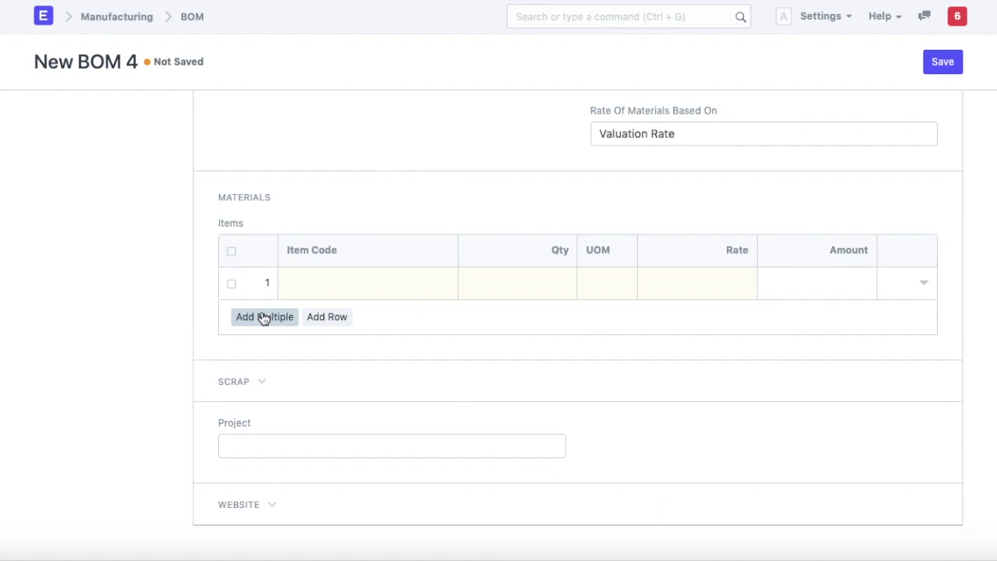
{"action": "left_click", "coordinate": [264, 318]}
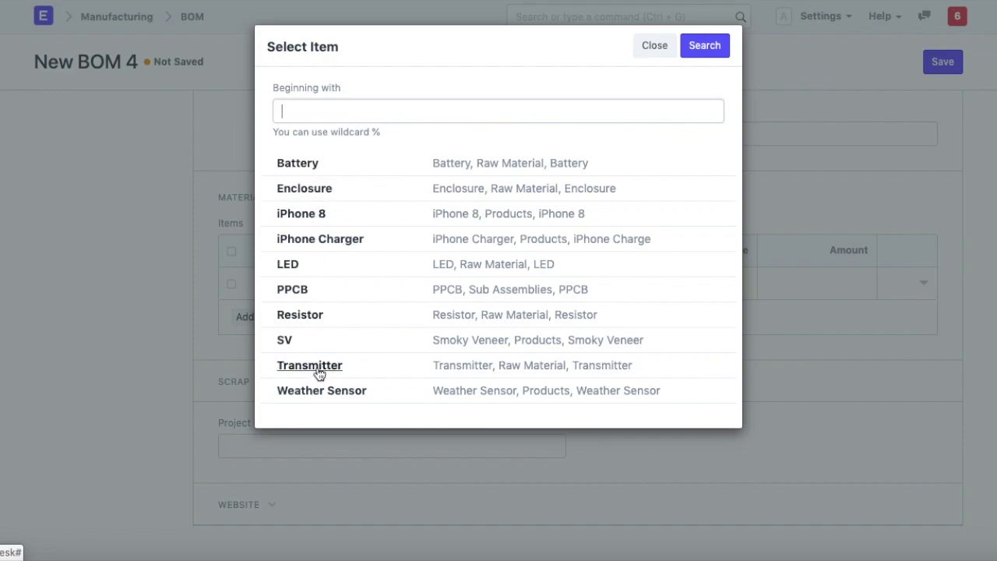
{"action": "left_click", "coordinate": [302, 317]}
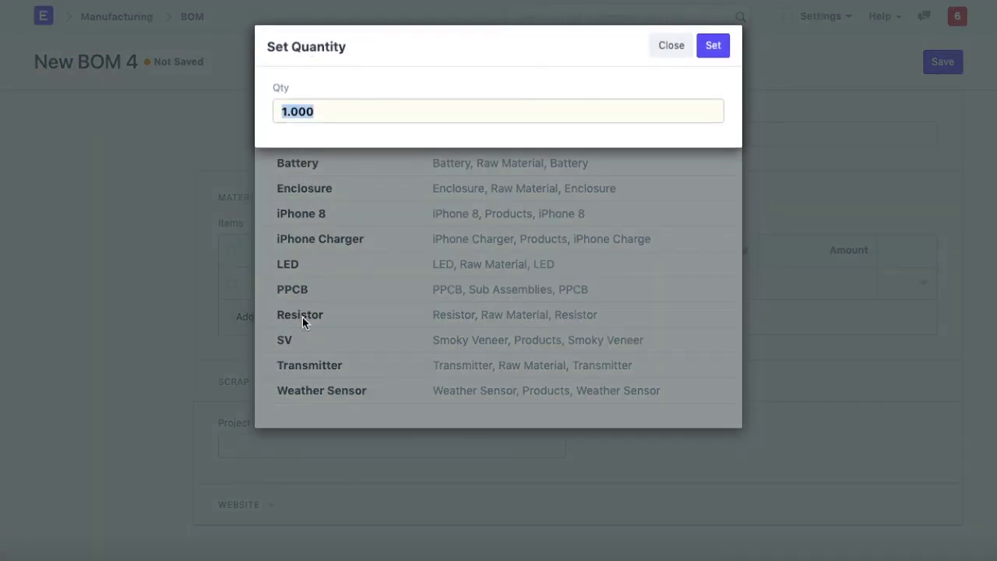
{"action": "key", "text": "Return"}
{"action": "left_click", "coordinate": [322, 366]}
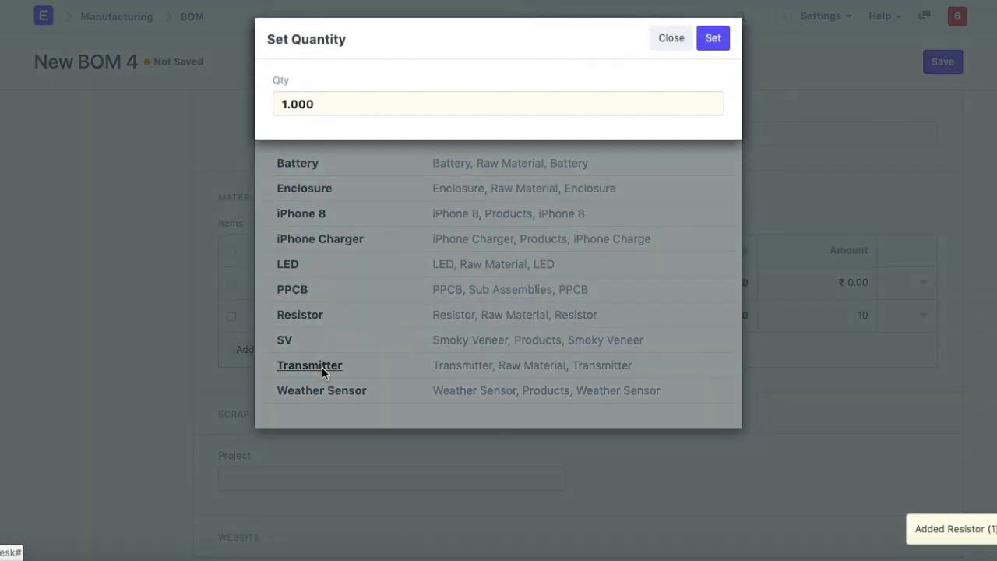
{"action": "key", "text": "Return"}
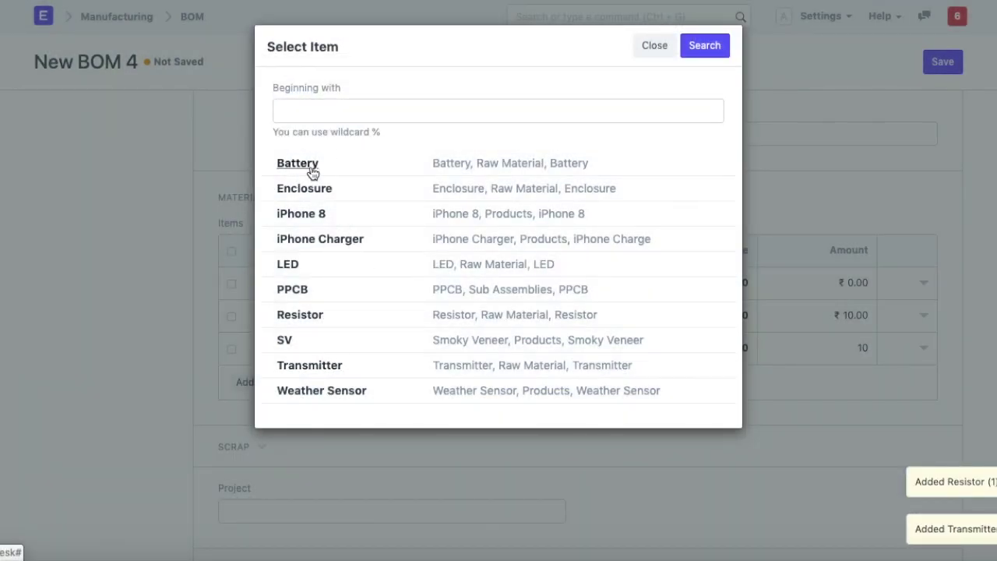
{"action": "left_click", "coordinate": [311, 165]}
{"action": "key", "text": "Return"}
{"action": "left_click", "coordinate": [290, 265]}
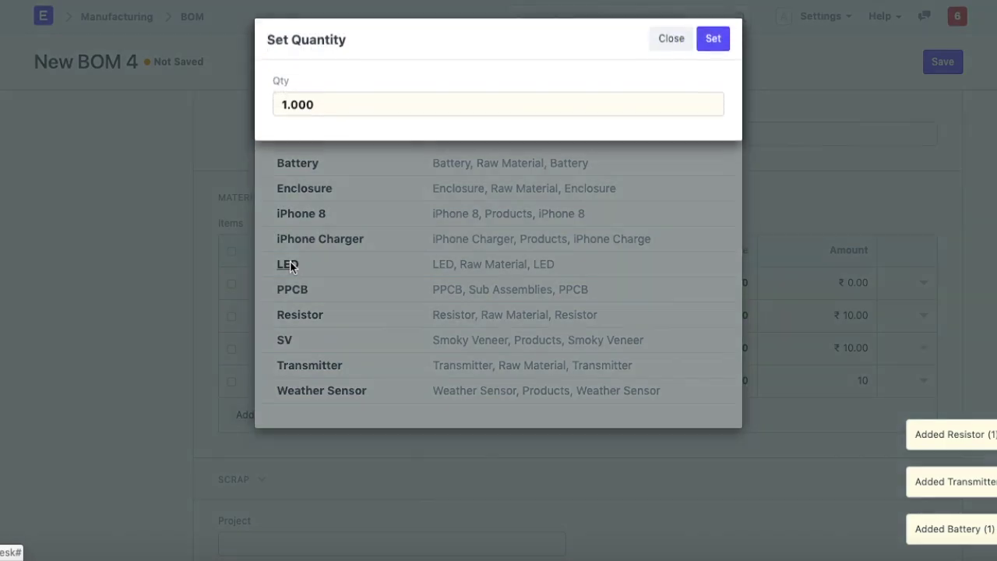
{"action": "key", "text": "Return"}
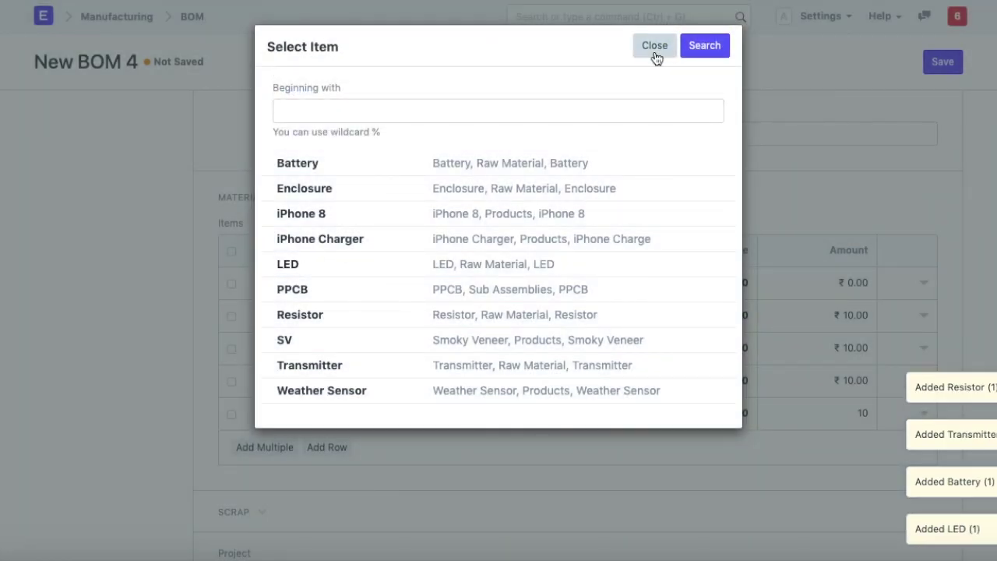
{"action": "left_click", "coordinate": [655, 46]}
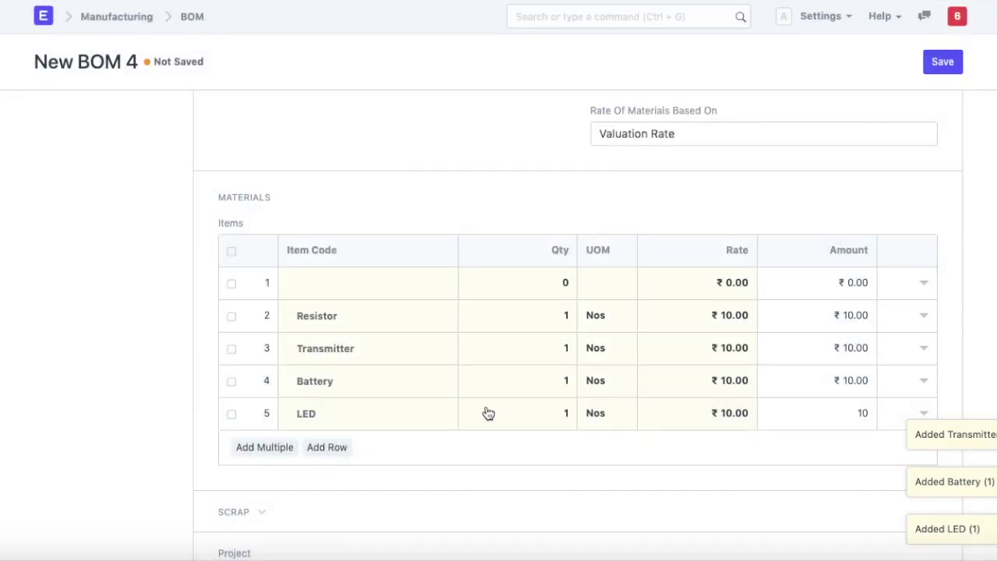
{"action": "left_click", "coordinate": [231, 284]}
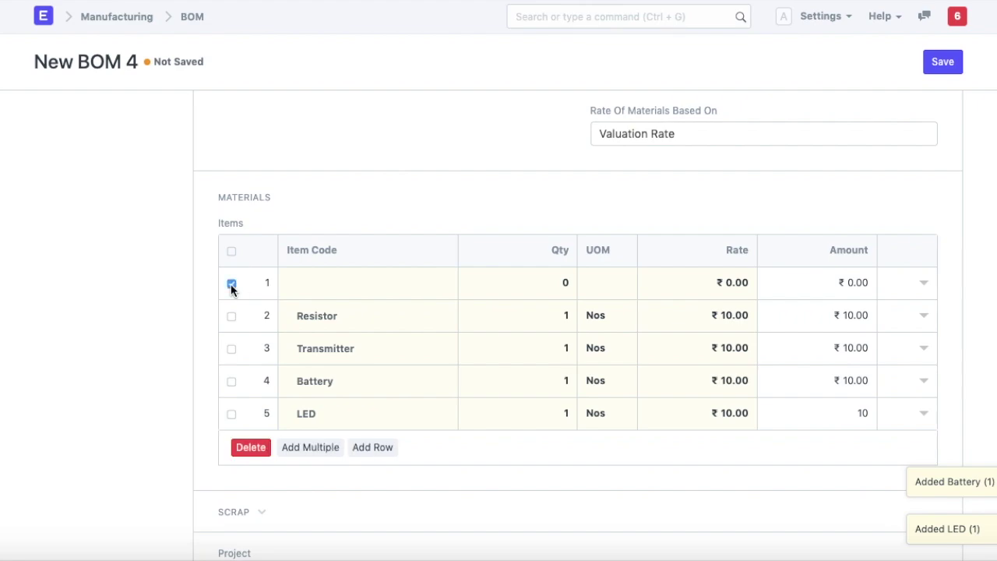
{"action": "left_click", "coordinate": [250, 448]}
- Enable With Operations for the BOM and set Transfer Material Against to Work Order
{"action": "scroll", "coordinate": [601, 231], "scroll_direction": "up", "scroll_amount": 5}
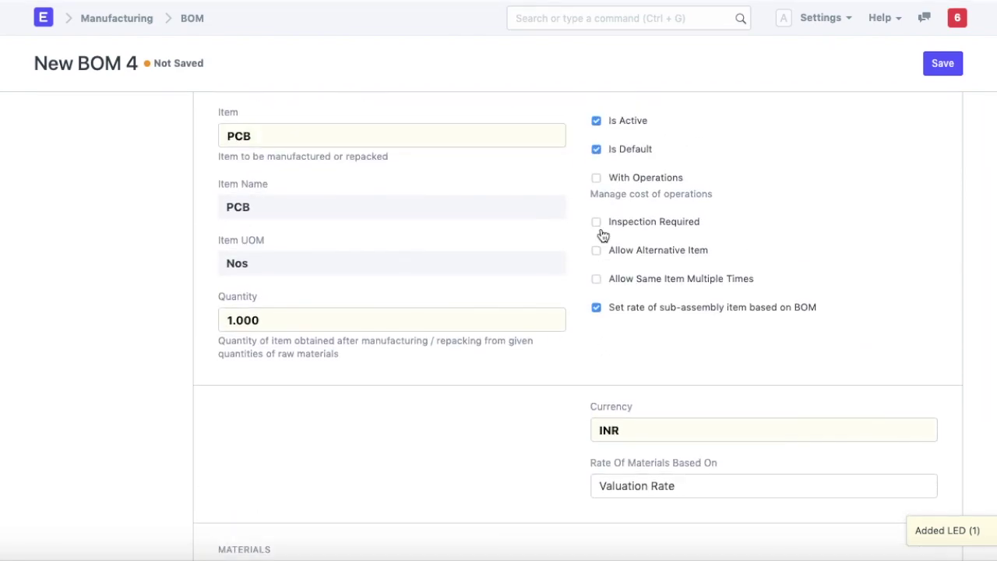
{"action": "left_click", "coordinate": [596, 179]}
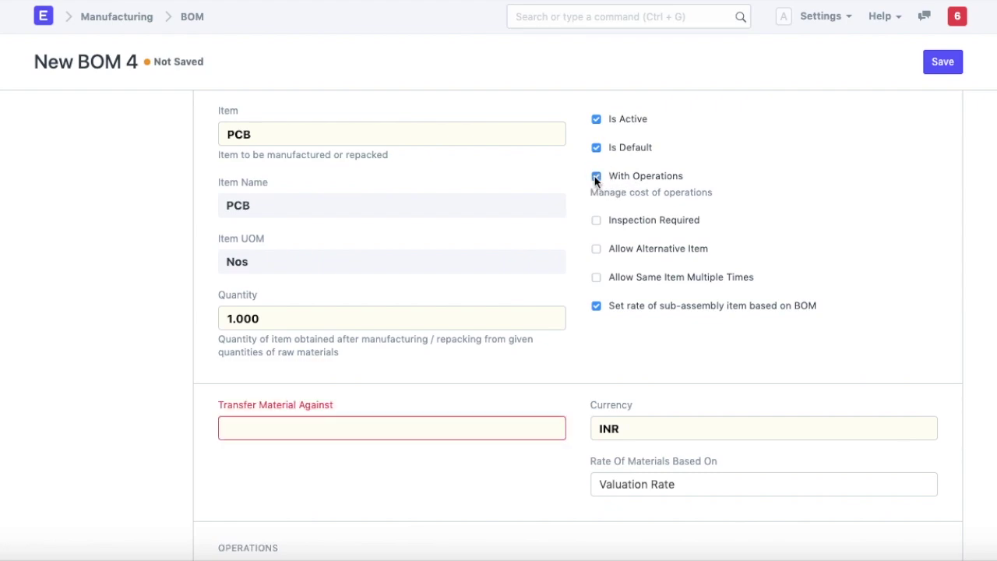
{"action": "scroll", "coordinate": [383, 387], "scroll_direction": "down", "scroll_amount": 1}
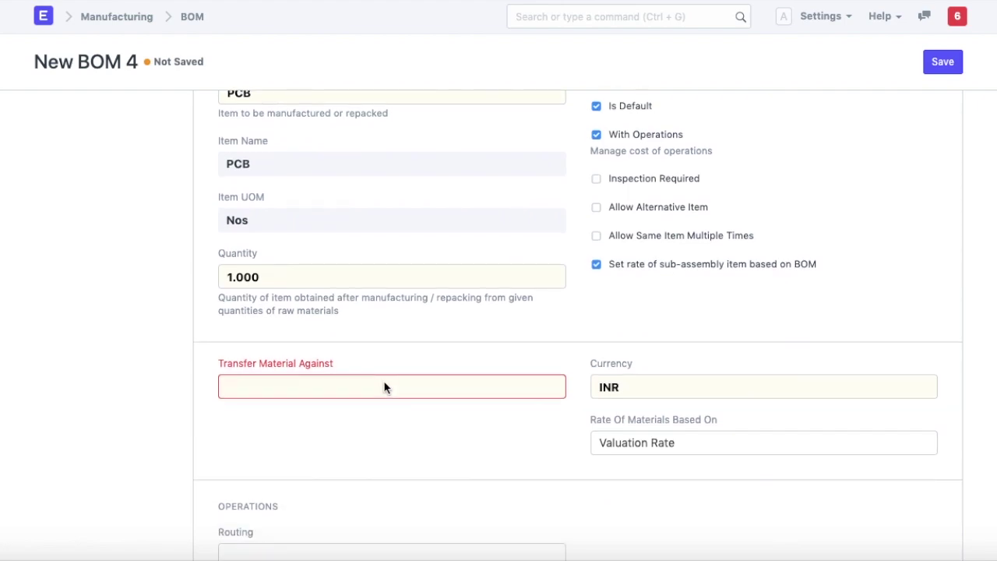
{"action": "left_click", "coordinate": [291, 390]}
{"action": "left_click", "coordinate": [276, 408]}
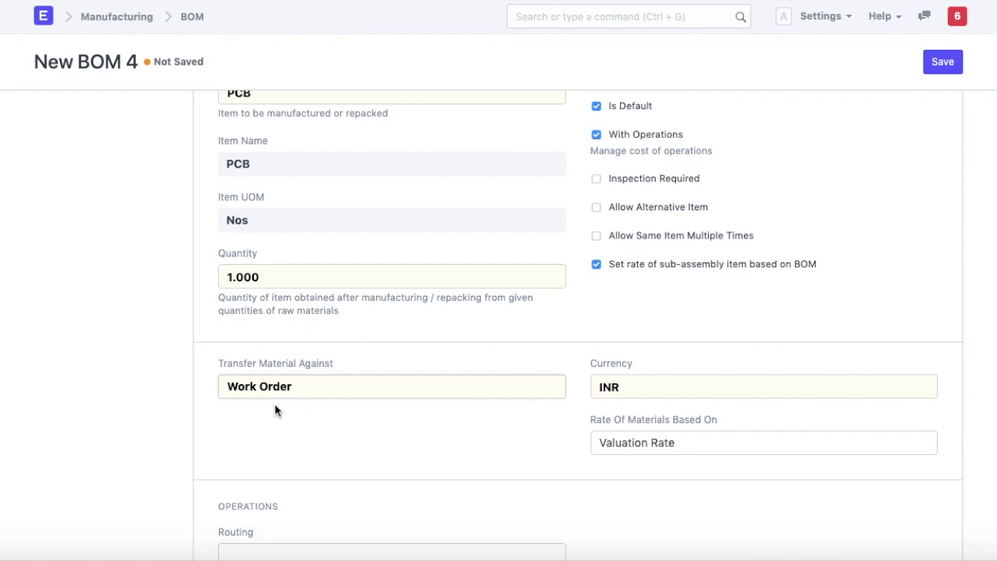
- Add a row to the Operations table with PCB Assembly as the operation
{"action": "scroll", "coordinate": [413, 363], "scroll_direction": "down", "scroll_amount": 3}
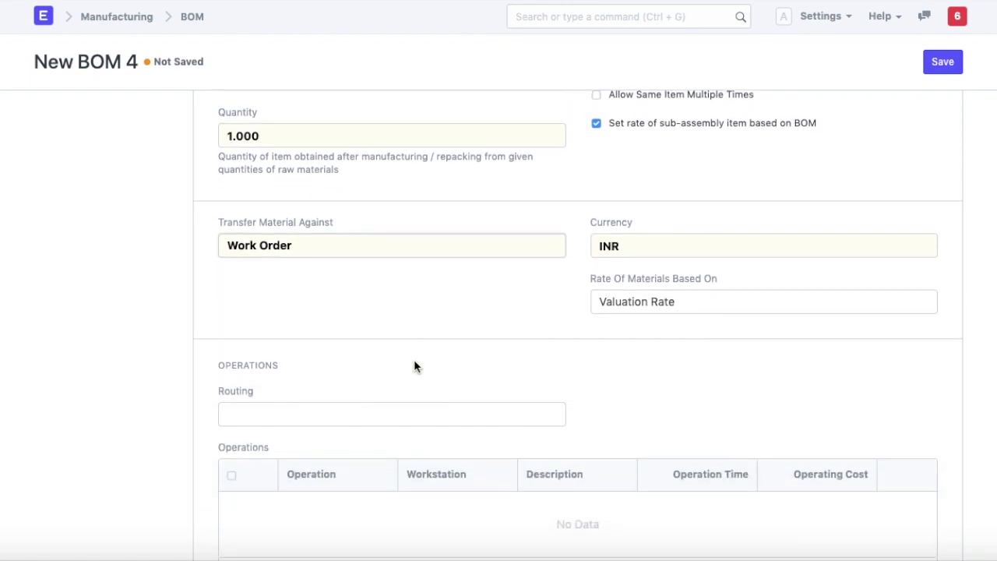
{"action": "scroll", "coordinate": [297, 307], "scroll_direction": "down", "scroll_amount": 2}
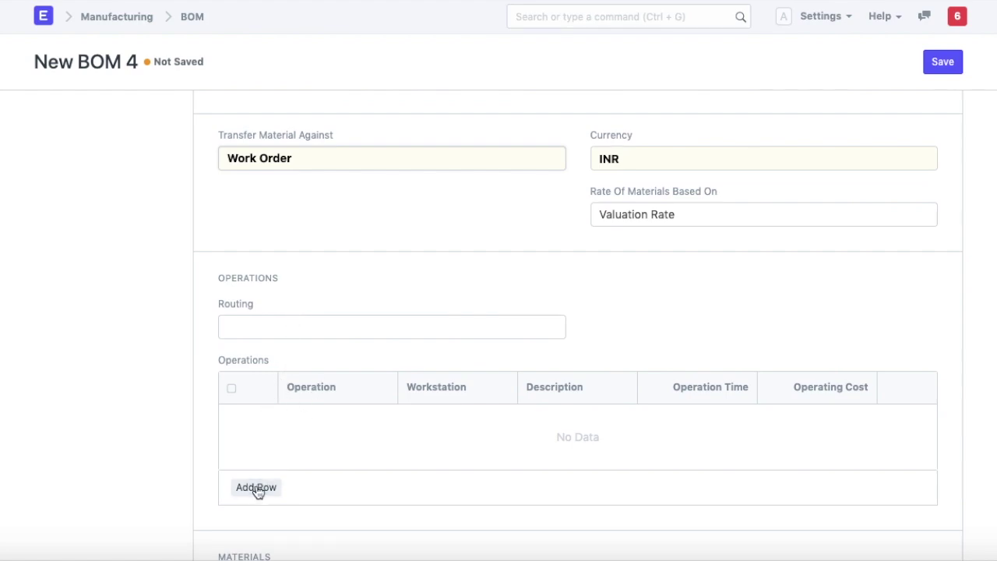
{"action": "scroll", "coordinate": [362, 326], "scroll_direction": "up", "scroll_amount": 4}
{"action": "scroll", "coordinate": [363, 327], "scroll_direction": "down", "scroll_amount": 5}
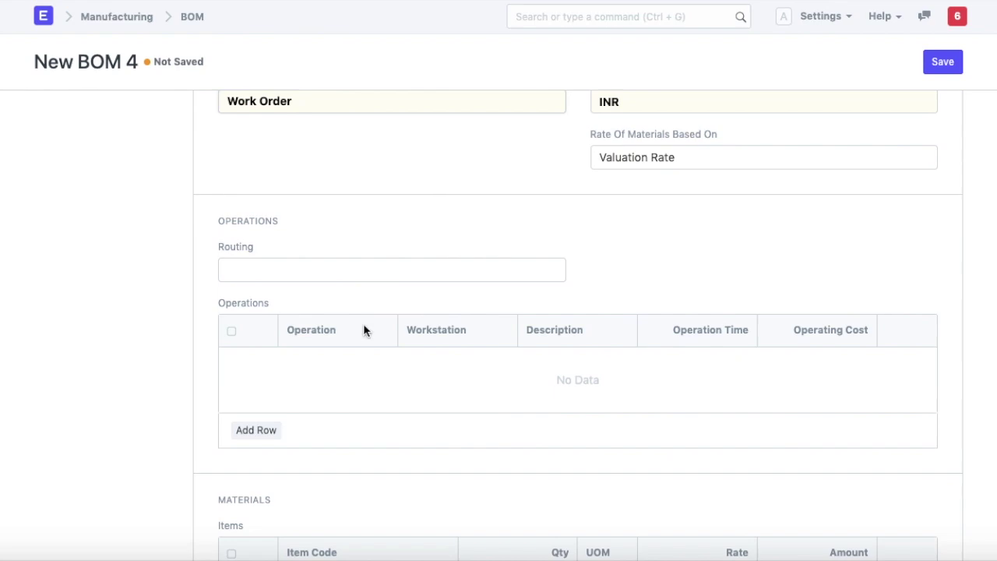
{"action": "left_click", "coordinate": [270, 431]}
{"action": "left_click", "coordinate": [336, 361]}
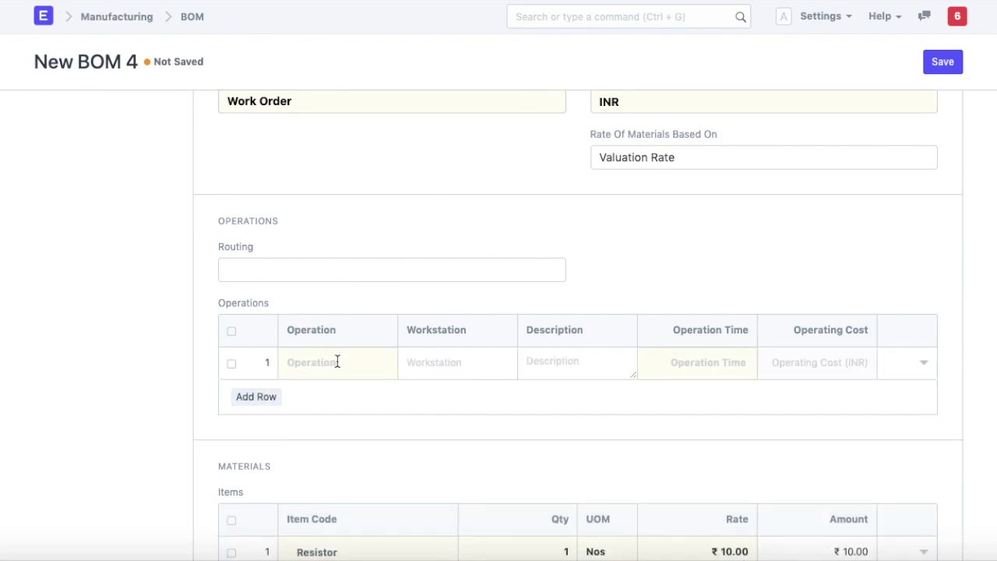
{"action": "type", "text": "ass"}
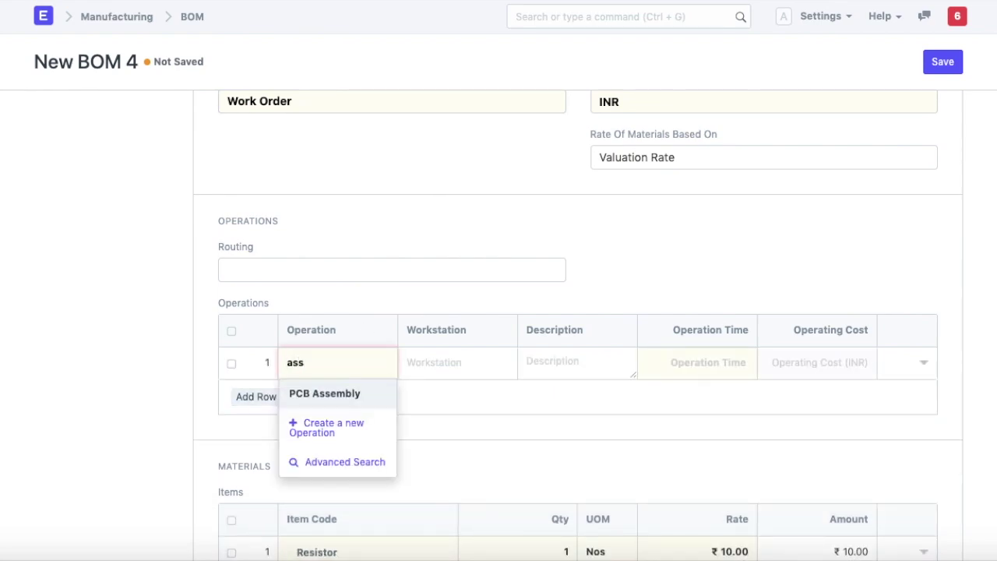
{"action": "key", "text": "Return"}
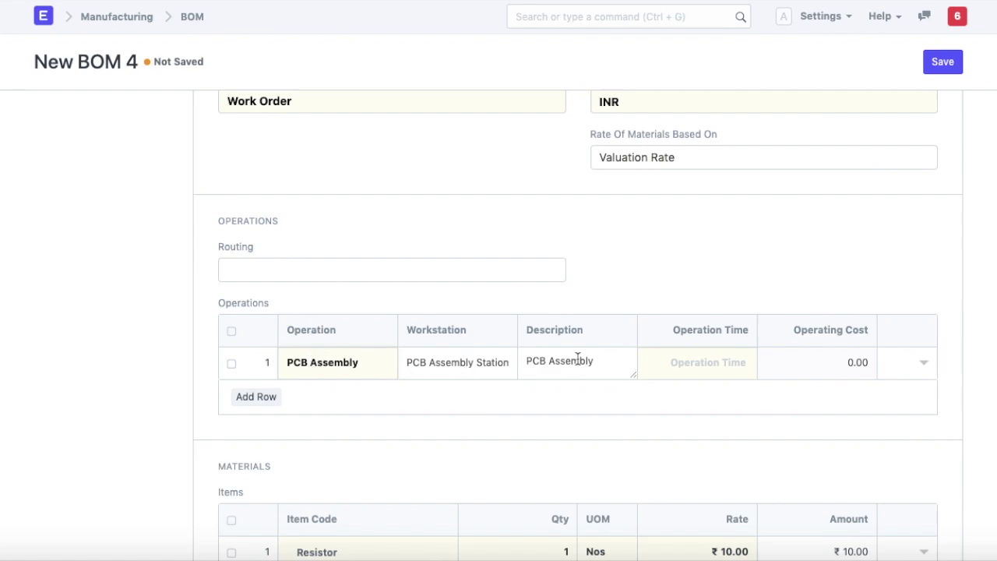
- Set the PCB Assembly operation time to 0.5 minutes in the row details and save the BOM
{"action": "left_click", "coordinate": [927, 364]}
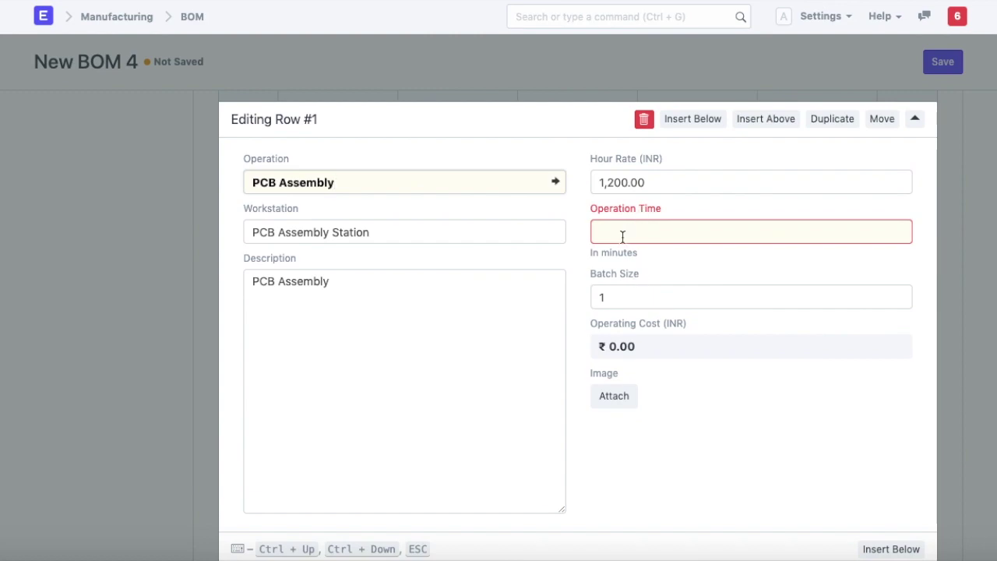
{"action": "left_click", "coordinate": [622, 237]}
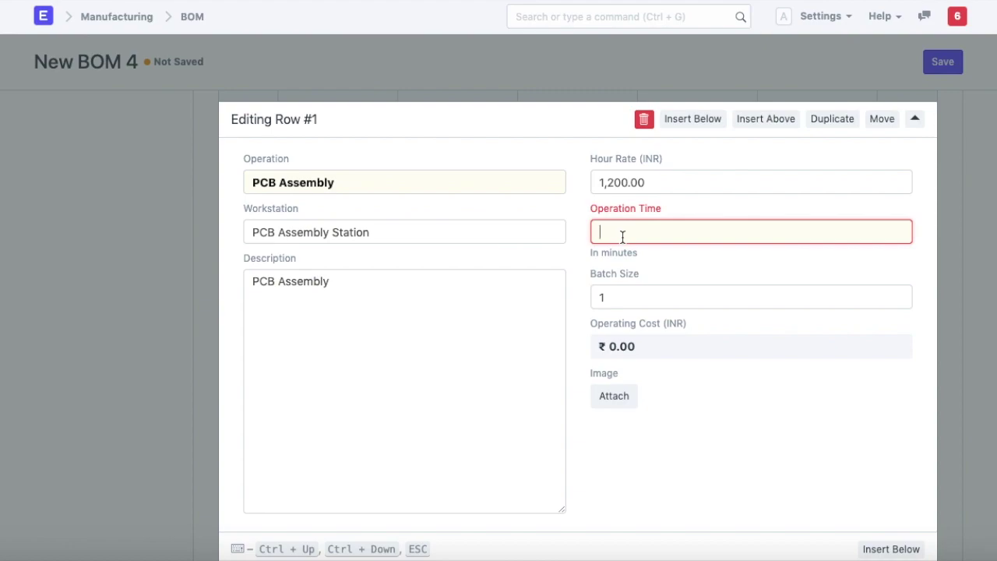
{"action": "type", "text": "0"}
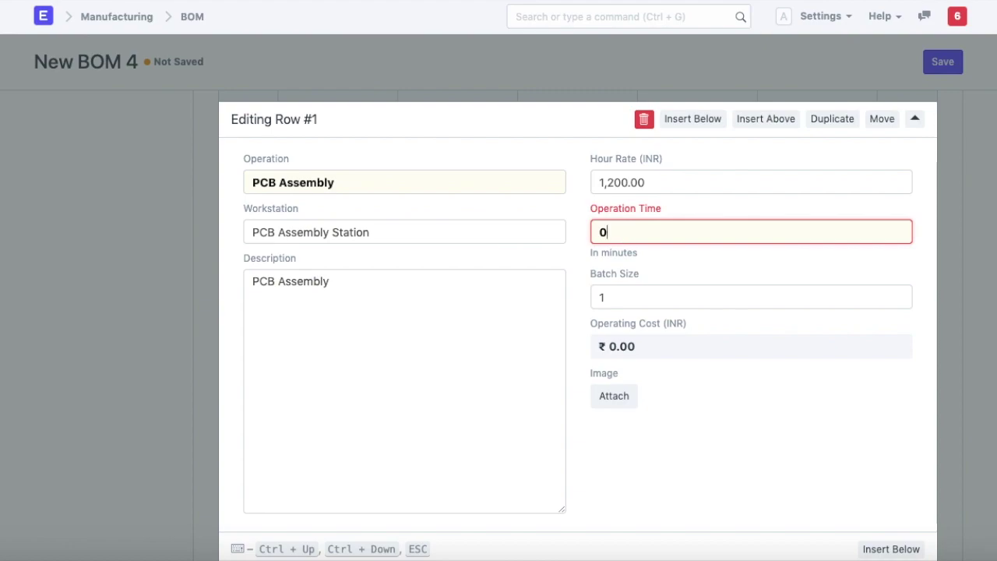
{"action": "type", "text": ".5"}
{"action": "left_click", "coordinate": [780, 392]}
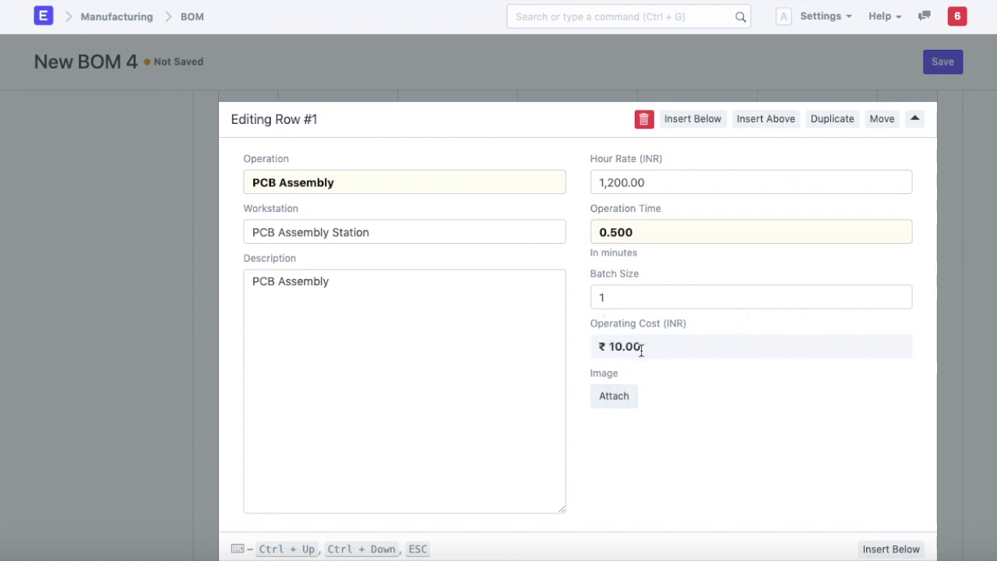
{"action": "key", "text": "Escape"}
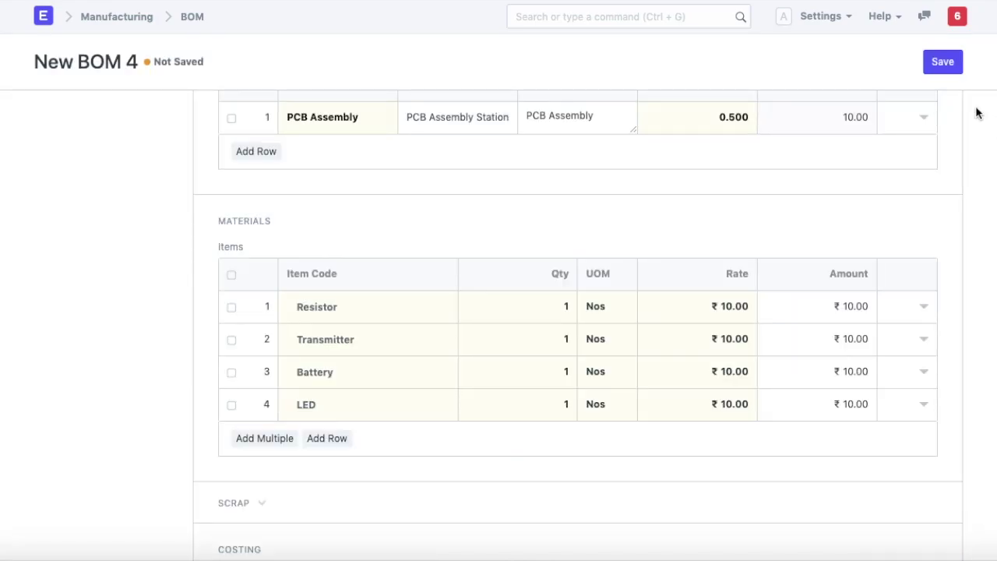
{"action": "left_click", "coordinate": [945, 67]}
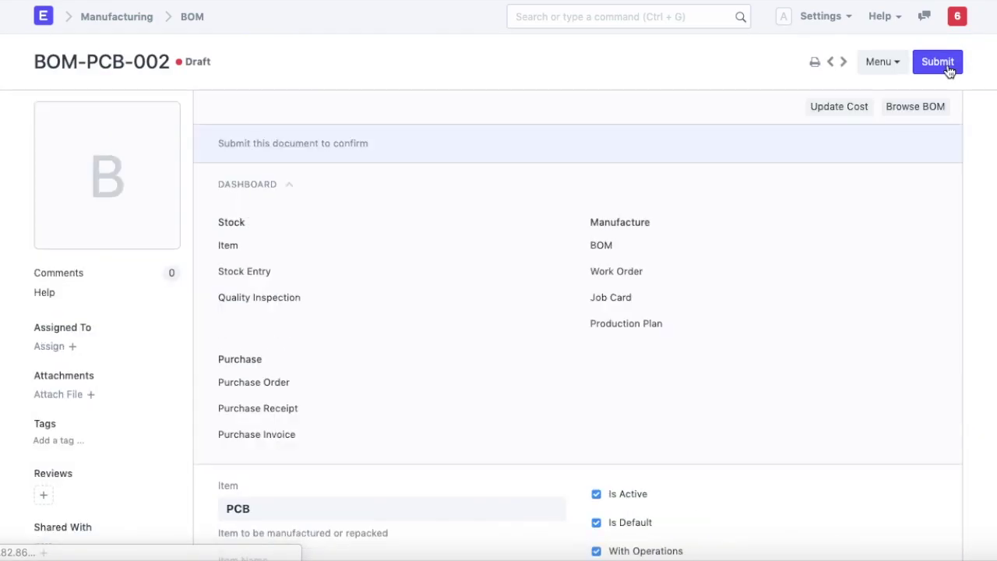
- Review the saved BOM's operations, materials and costing section, including operating, raw material, scrap and total cost
{"action": "scroll", "coordinate": [498, 274], "scroll_direction": "down", "scroll_amount": 5}
{"action": "scroll", "coordinate": [498, 279], "scroll_direction": "down", "scroll_amount": 6}
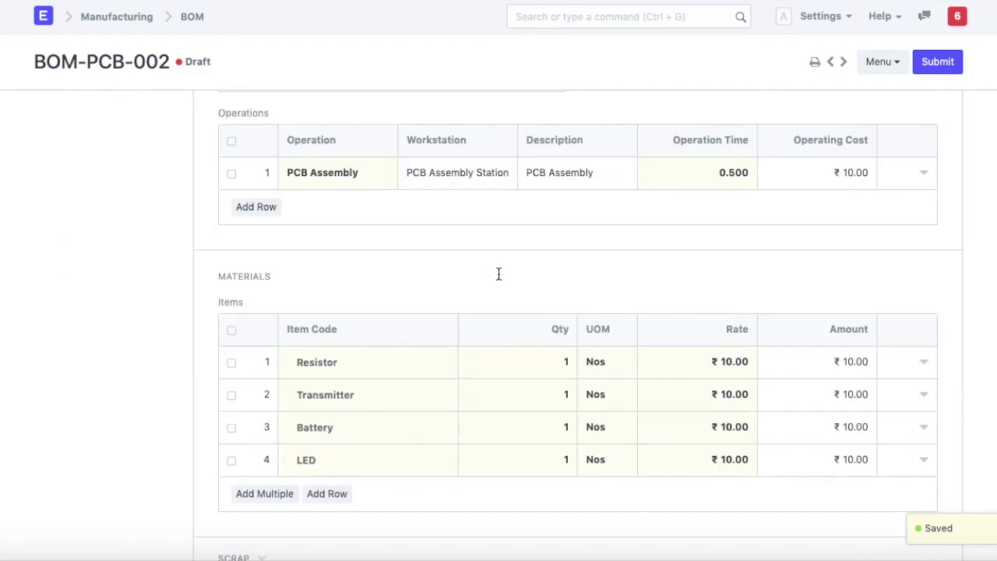
{"action": "scroll", "coordinate": [498, 279], "scroll_direction": "down", "scroll_amount": 7}
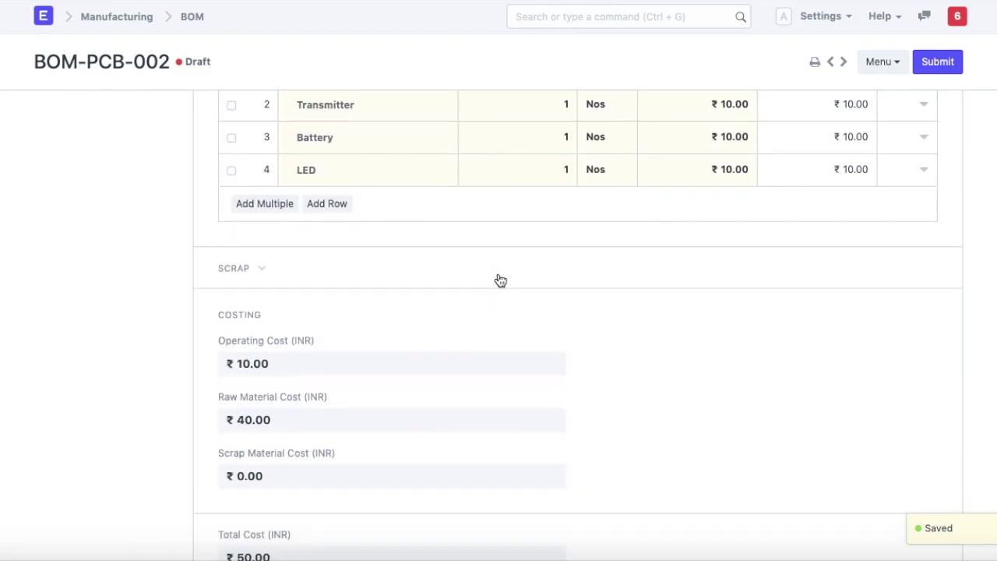
{"action": "scroll", "coordinate": [498, 279], "scroll_direction": "up", "scroll_amount": 2}
{"action": "scroll", "coordinate": [499, 279], "scroll_direction": "down", "scroll_amount": 1}
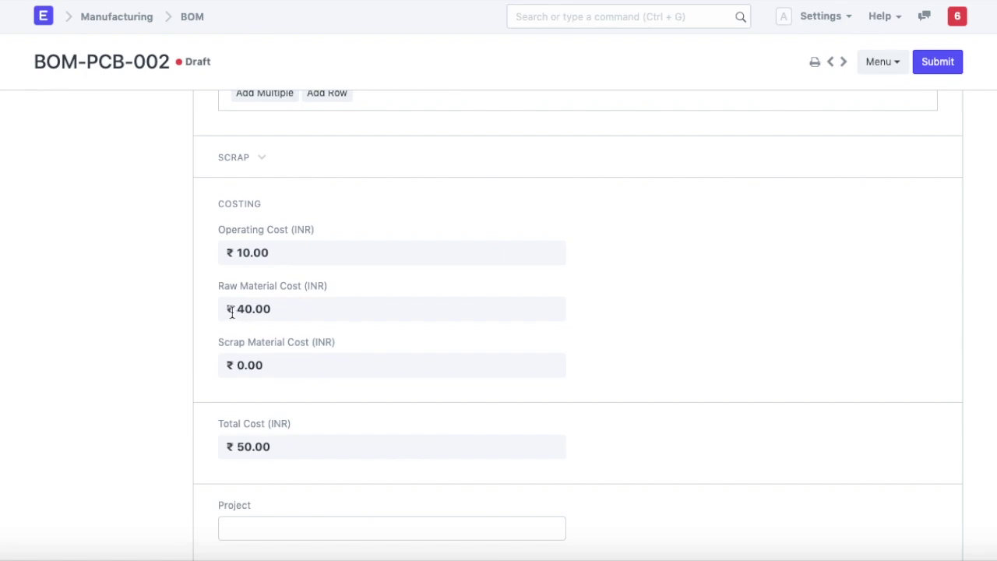
{"action": "scroll", "coordinate": [255, 357], "scroll_direction": "down", "scroll_amount": 1}
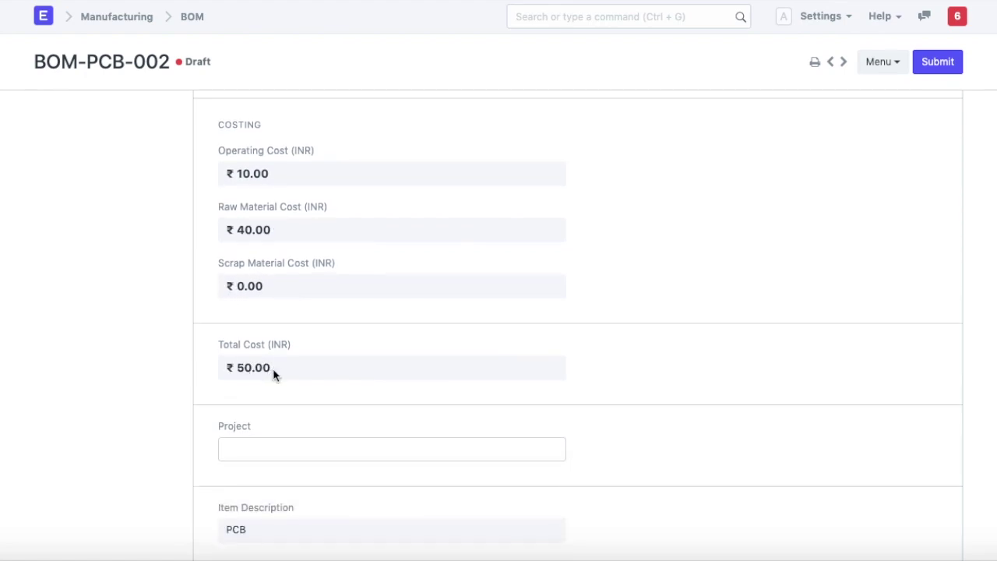
{"action": "scroll", "coordinate": [273, 374], "scroll_direction": "up", "scroll_amount": 15}
{"action": "scroll", "coordinate": [274, 376], "scroll_direction": "up", "scroll_amount": 3}
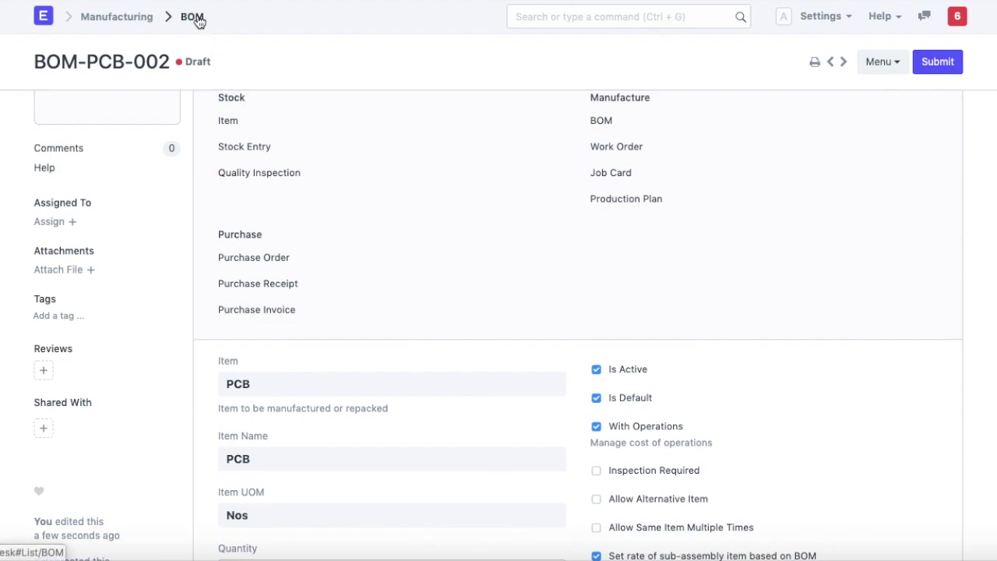
- Return to the BOM list, remove the Is Active = No filter, and filter the list by Is Default = No
{"action": "left_click", "coordinate": [192, 18]}
{"action": "left_click", "coordinate": [345, 148]}
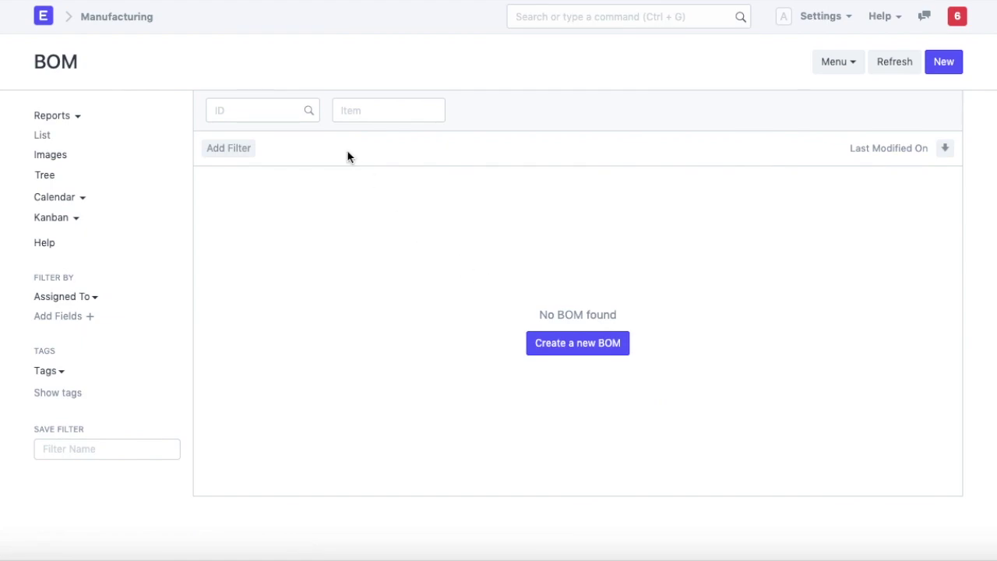
{"action": "left_click", "coordinate": [460, 250]}
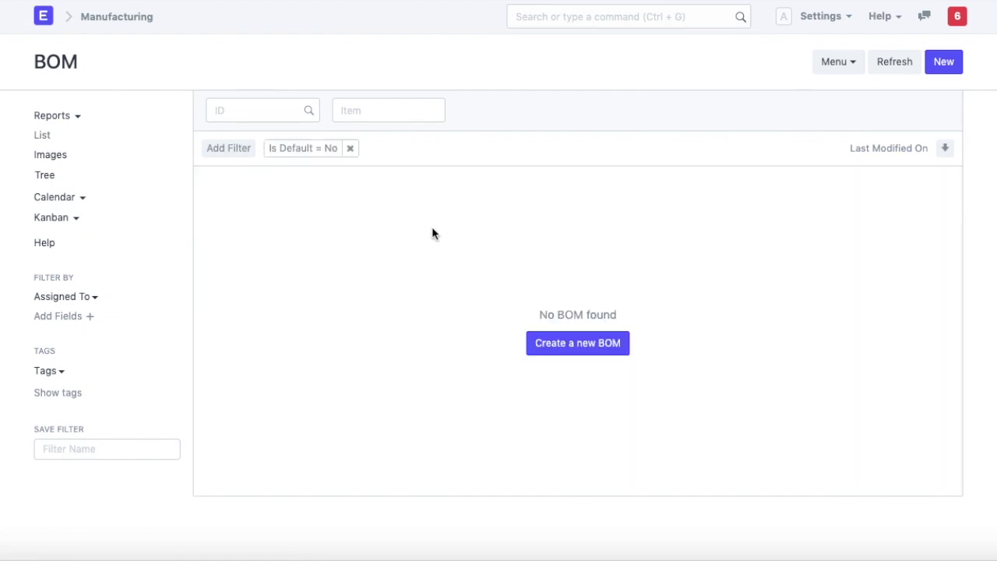
- Remove the Is Default = No filter from the BOM list to show all bills of materials
{"action": "left_click", "coordinate": [350, 148]}
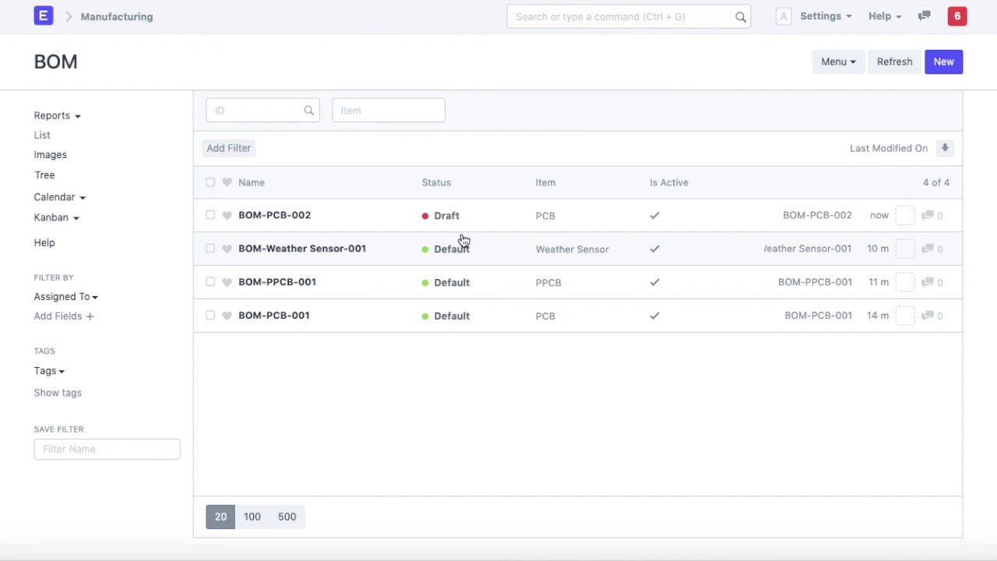
{"action": "left_click", "coordinate": [446, 255]}
{"action": "key", "text": "alt+Left"}
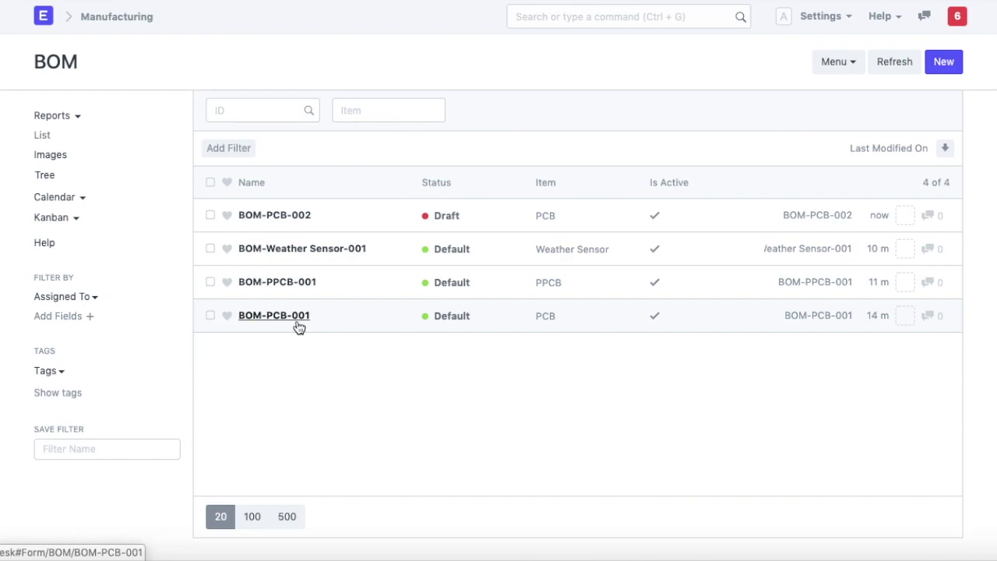
- Open BOM-PPCB-001, examine its operations, materials and costing sections, and return to the BOM list
{"action": "left_click", "coordinate": [302, 283]}
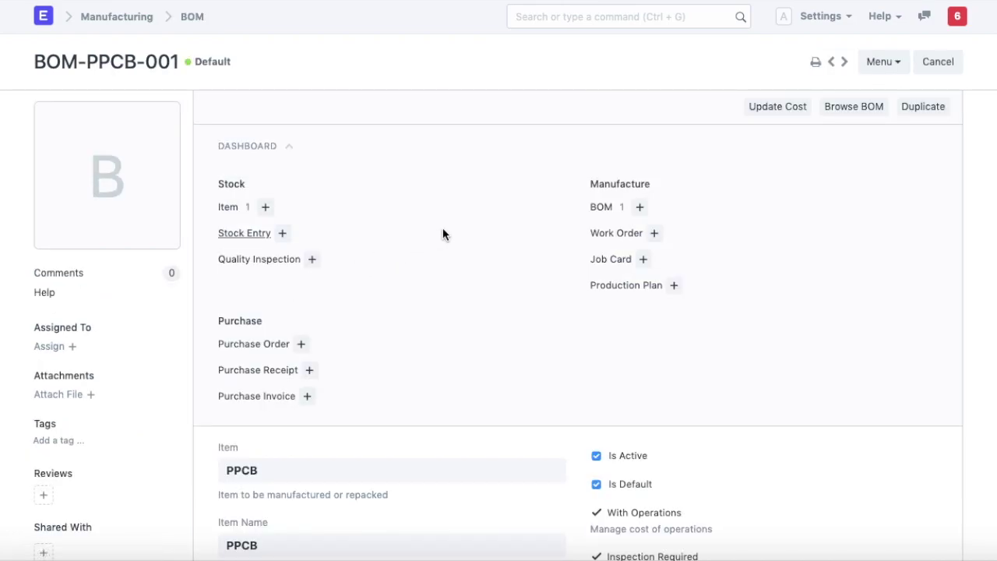
{"action": "scroll", "coordinate": [442, 234], "scroll_direction": "down", "scroll_amount": 3}
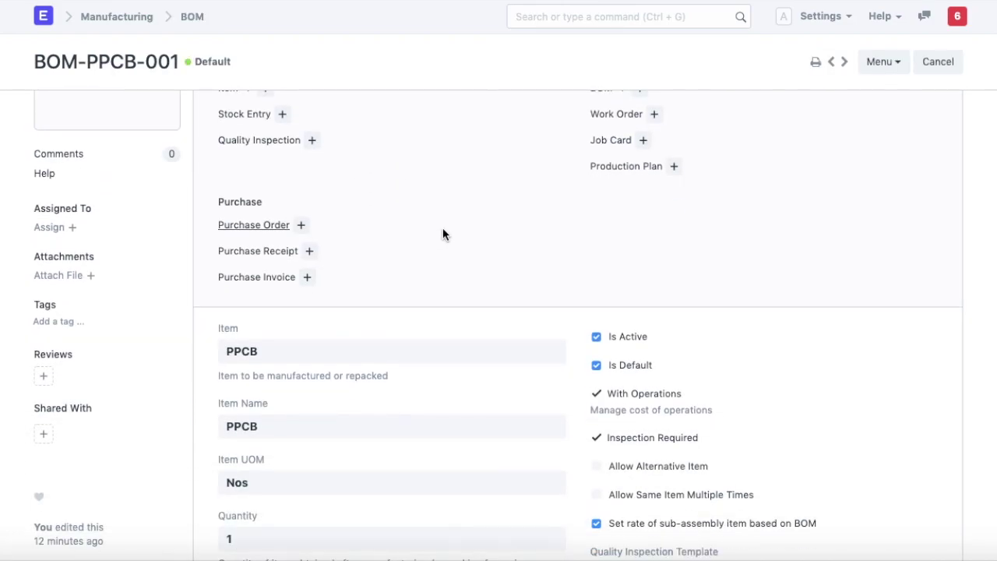
{"action": "scroll", "coordinate": [442, 233], "scroll_direction": "down", "scroll_amount": 10}
{"action": "scroll", "coordinate": [353, 392], "scroll_direction": "down", "scroll_amount": 2}
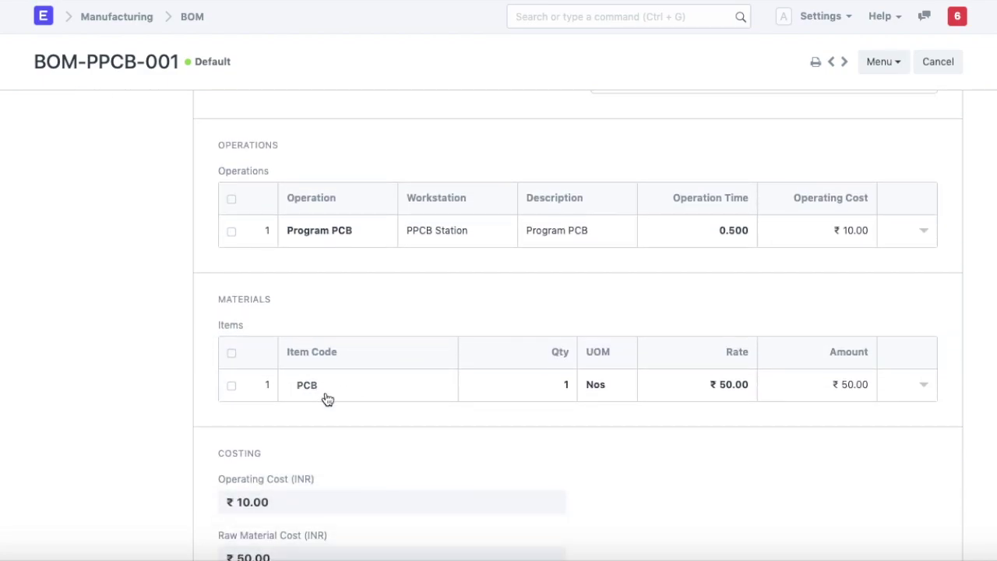
{"action": "scroll", "coordinate": [327, 399], "scroll_direction": "up", "scroll_amount": 2}
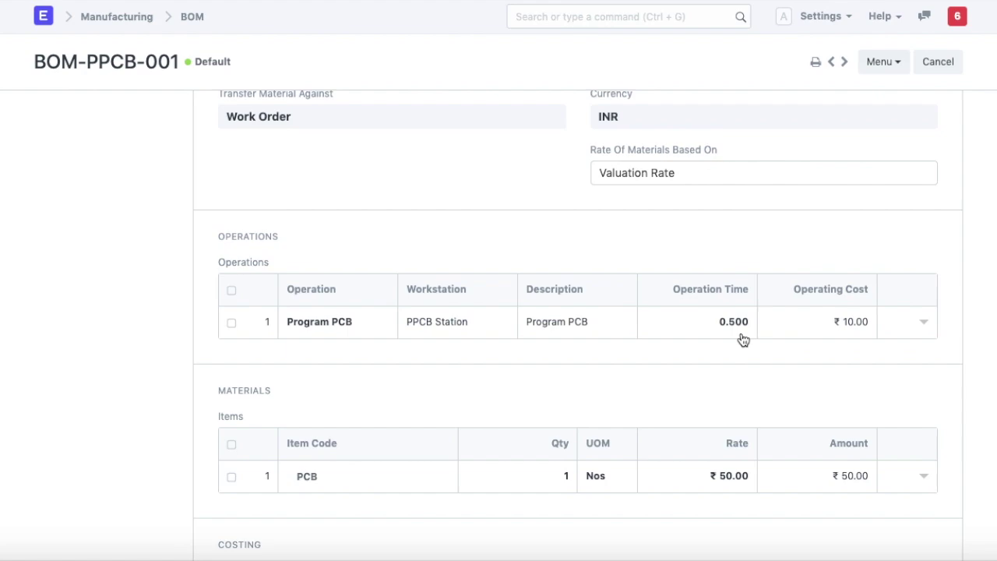
{"action": "scroll", "coordinate": [744, 339], "scroll_direction": "up", "scroll_amount": 1}
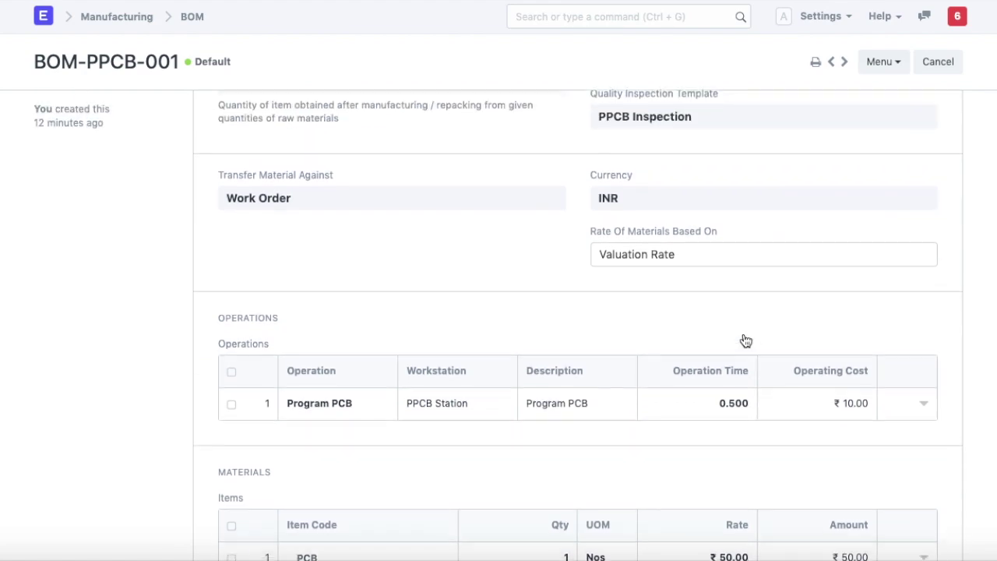
{"action": "scroll", "coordinate": [743, 333], "scroll_direction": "down", "scroll_amount": 8}
{"action": "scroll", "coordinate": [743, 332], "scroll_direction": "up", "scroll_amount": 2}
{"action": "scroll", "coordinate": [743, 332], "scroll_direction": "up", "scroll_amount": 2}
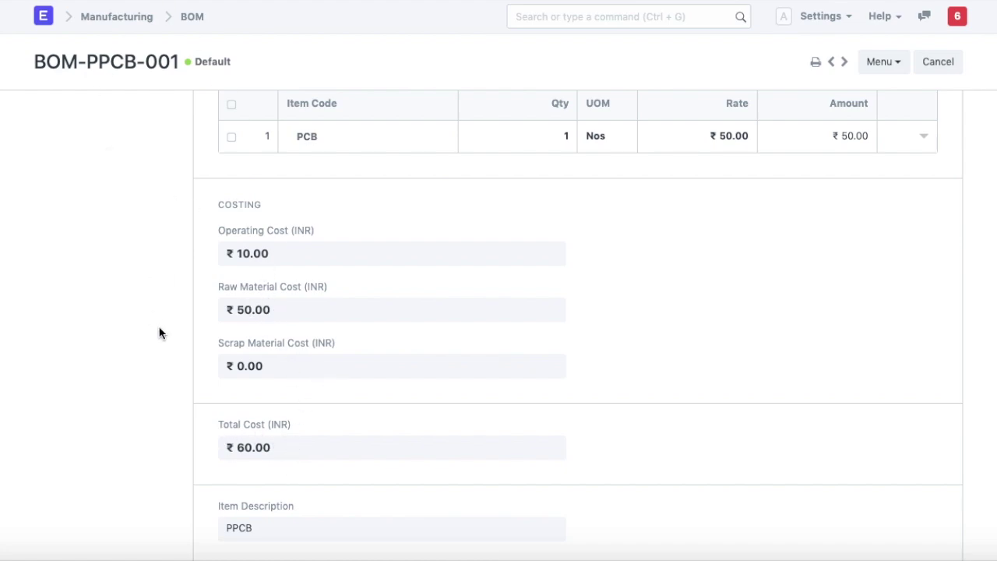
{"action": "key", "text": "alt+Left"}
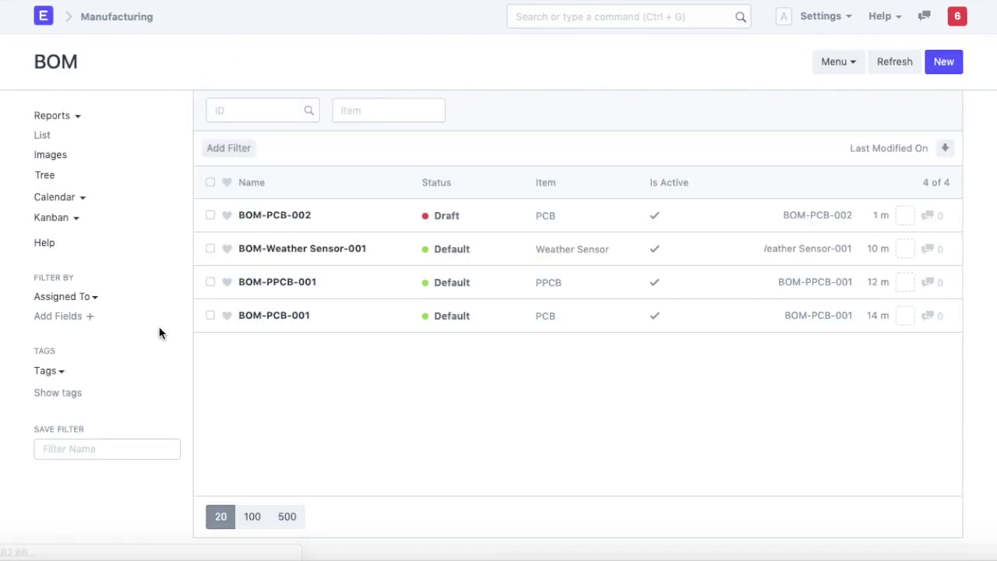
- Open BOM-Weather Sensor-001 and browse its BOM tree, expanding the PPCB and PCB sub-assemblies to inspect their components
{"action": "left_click", "coordinate": [317, 249]}
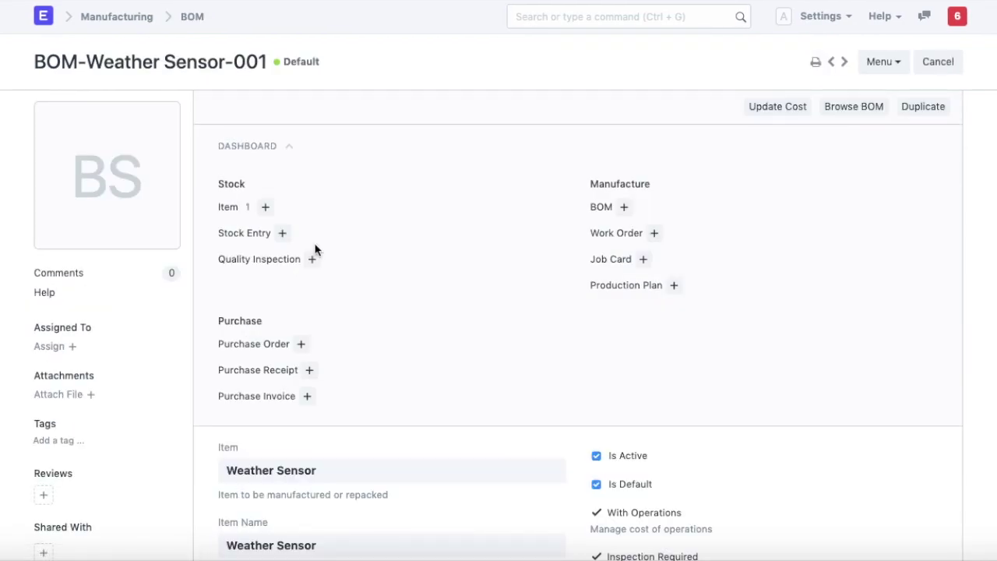
{"action": "left_click", "coordinate": [836, 115]}
{"action": "left_click", "coordinate": [90, 174]}
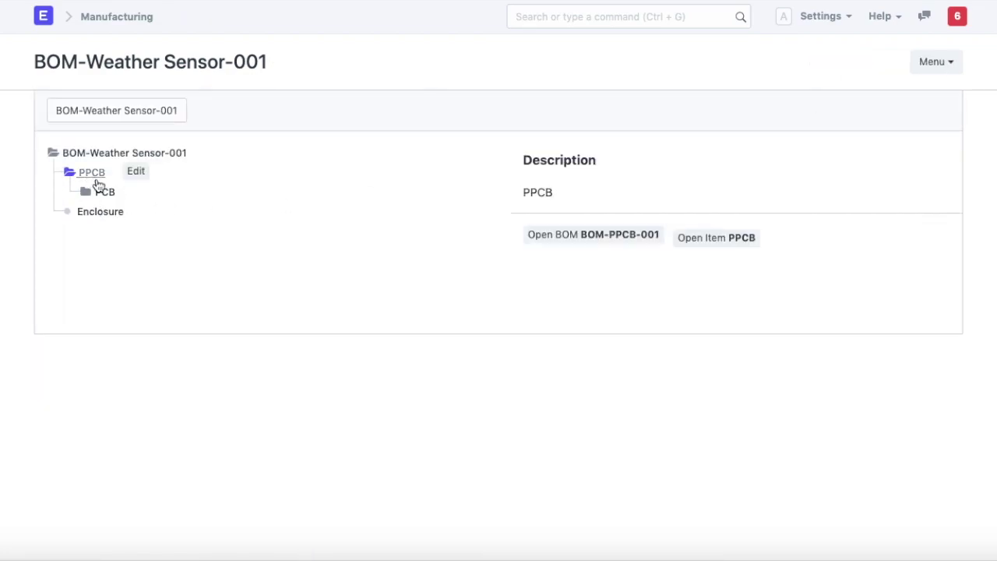
{"action": "left_click", "coordinate": [106, 195]}
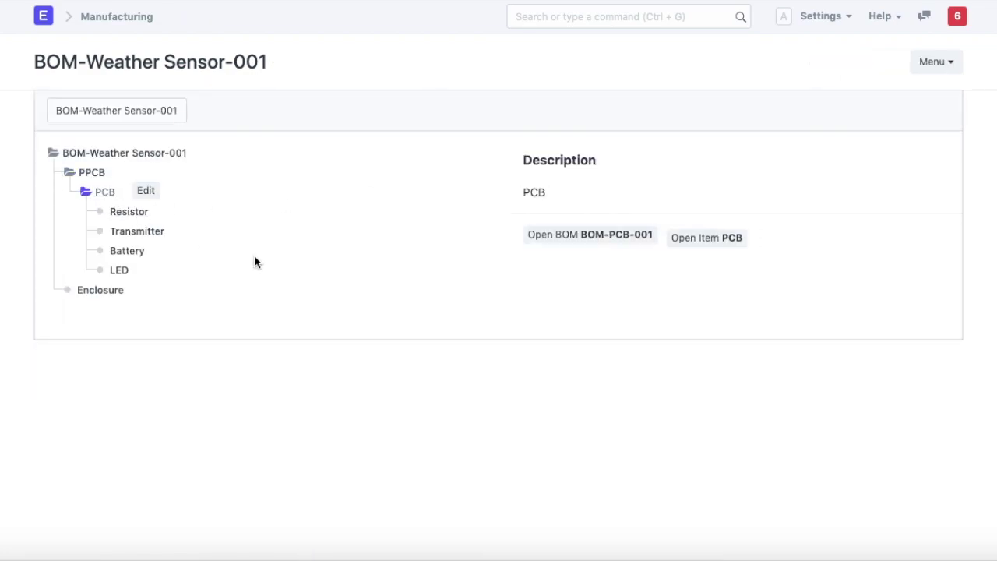
{"action": "left_click", "coordinate": [91, 173]}
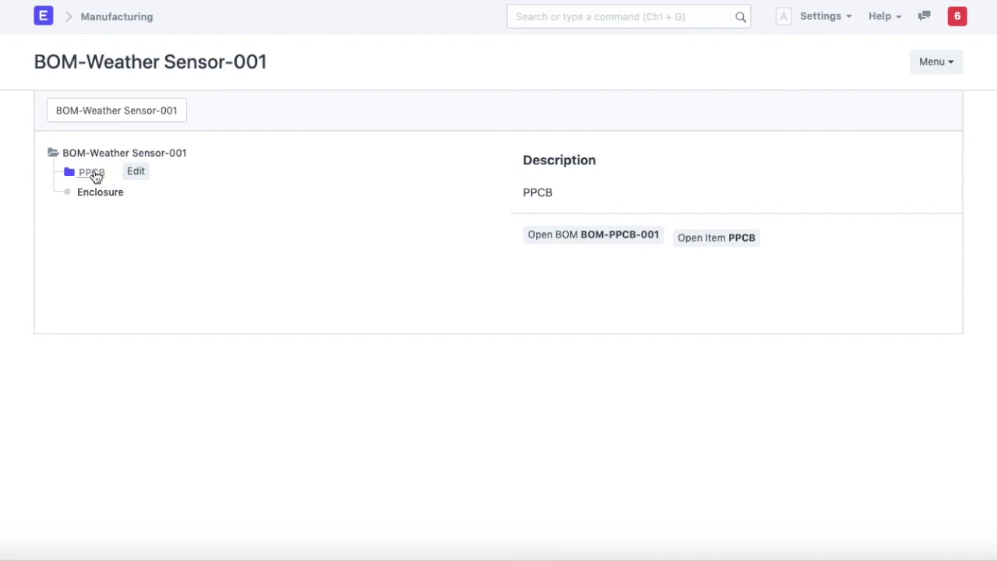
{"action": "left_click", "coordinate": [94, 173]}
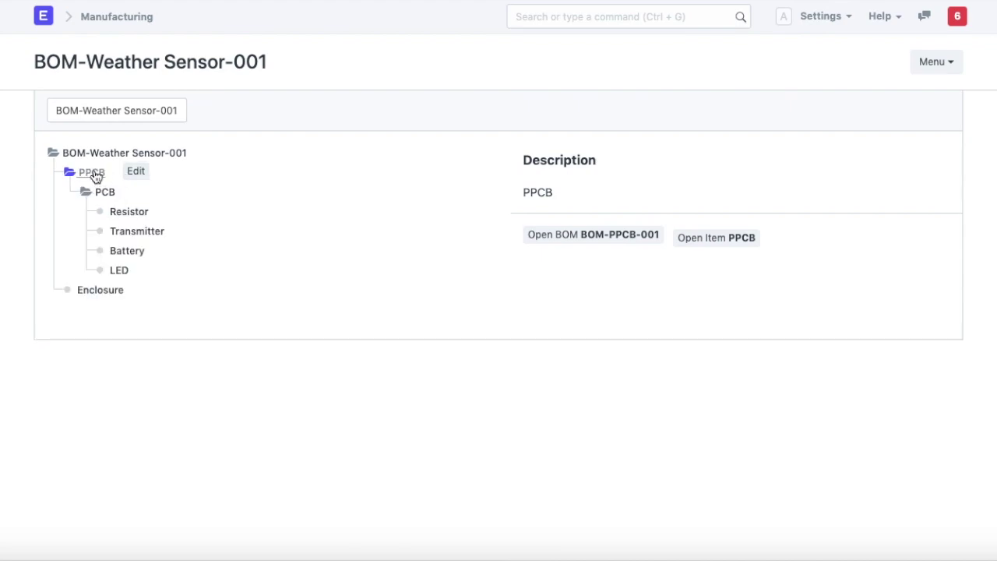